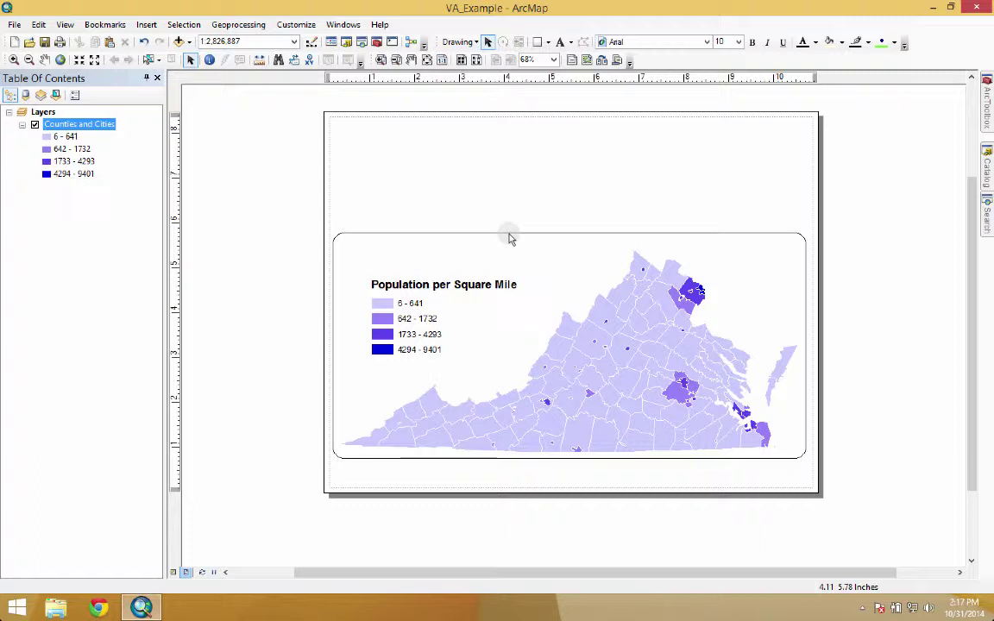
Pan the Virginia map and zoom to 1:3,000,000 so the Eastern Shore fits the frame
left_click(182, 28)
left_click(182, 28)
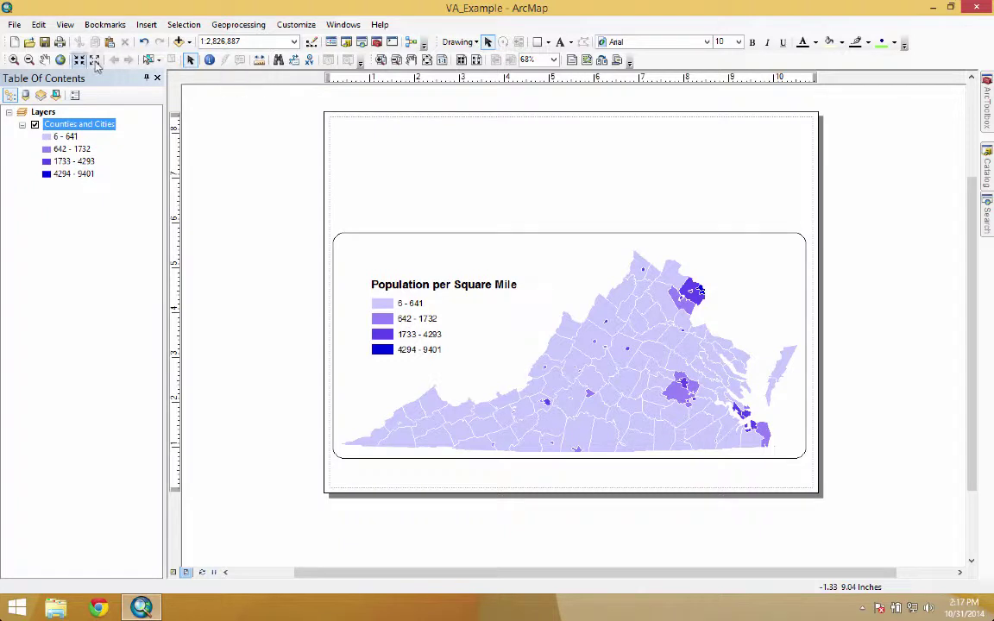
left_click(45, 59)
left_click_drag(523, 373, 552, 360)
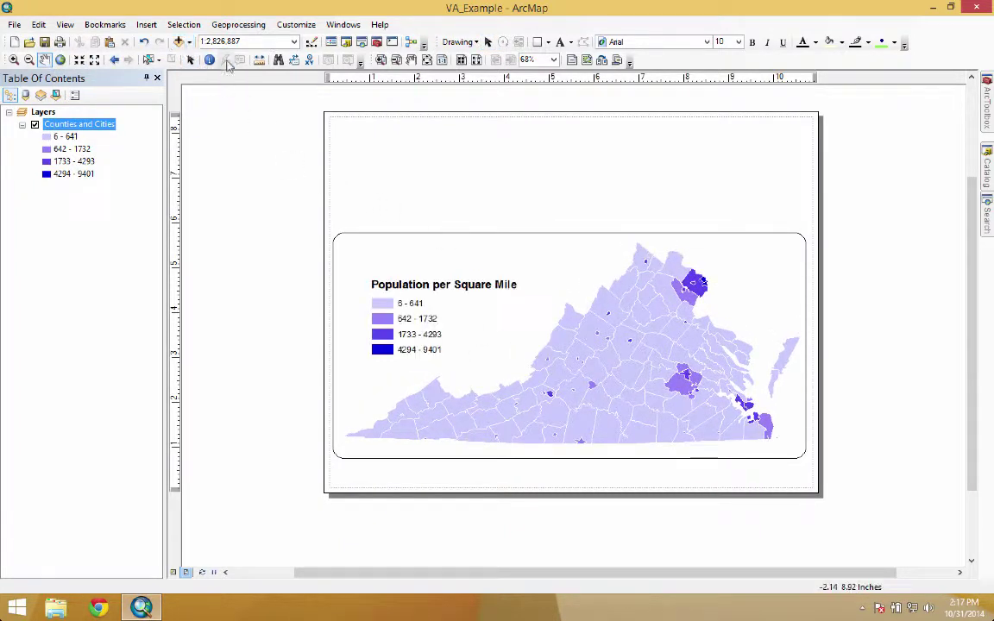
left_click(94, 62)
left_click(79, 59)
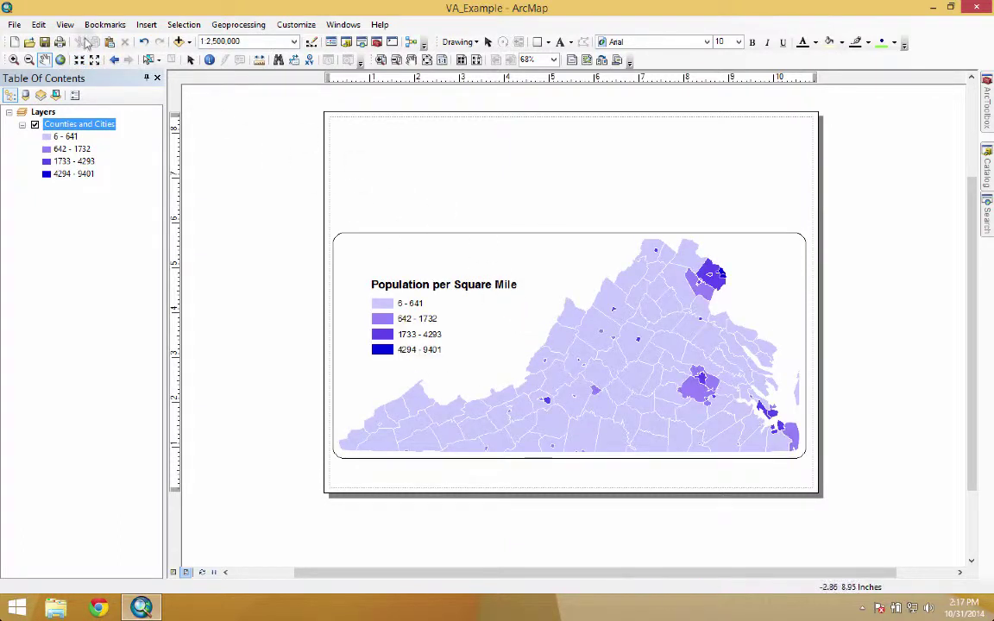
left_click(94, 60)
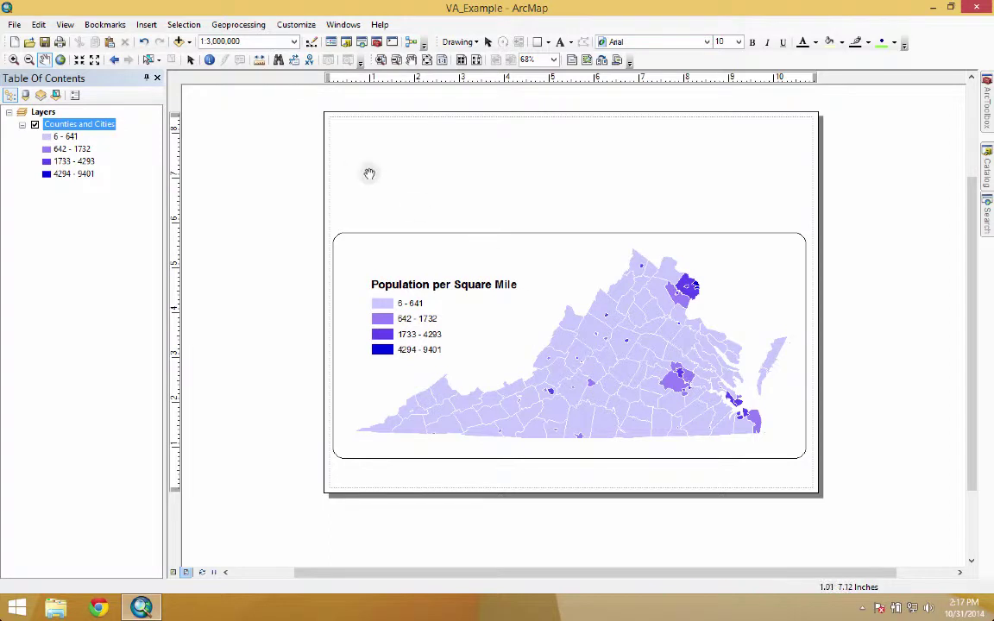
left_click(190, 60)
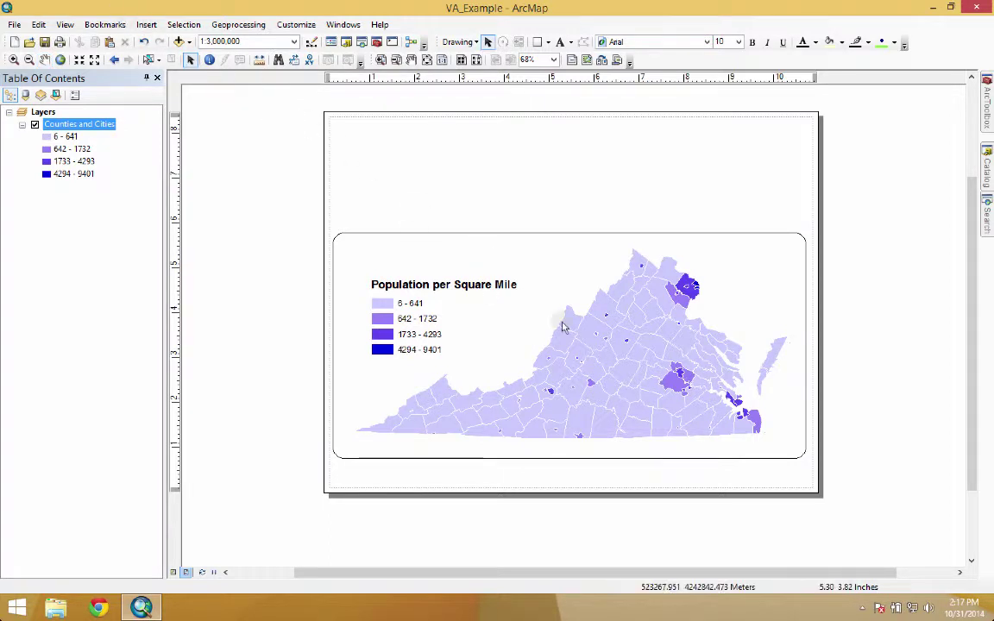
left_click(13, 25)
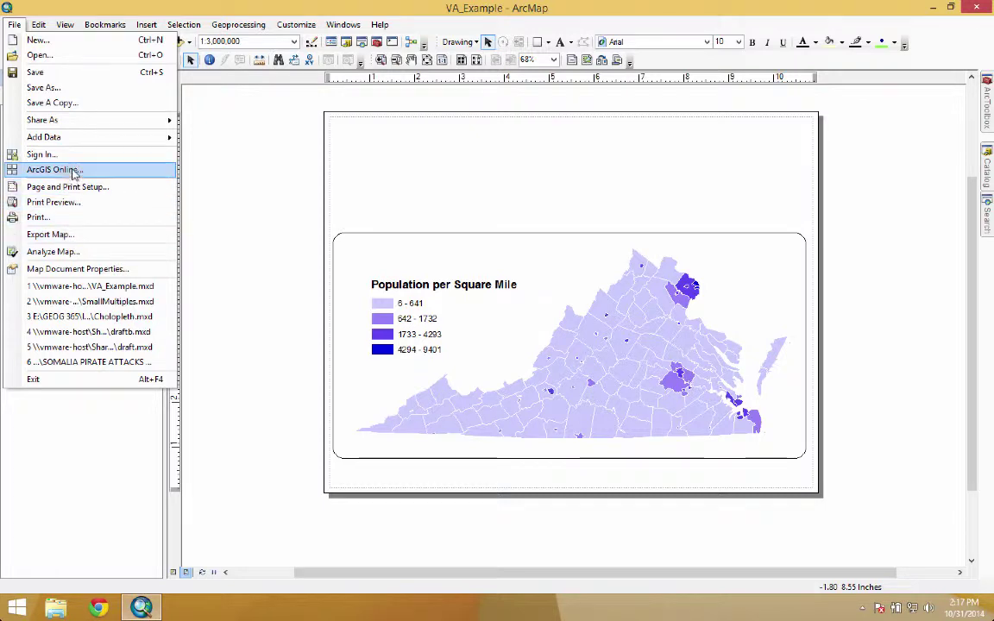
Export the layout to the Desktop as a 200 dpi AI file, then switch to Illustrator
left_click(64, 234)
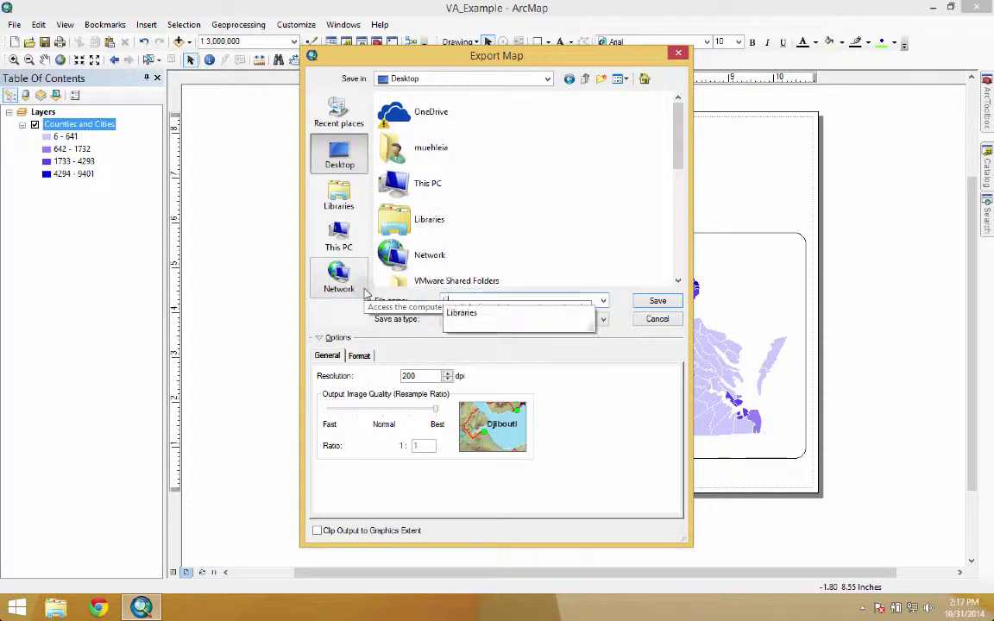
key("Return")
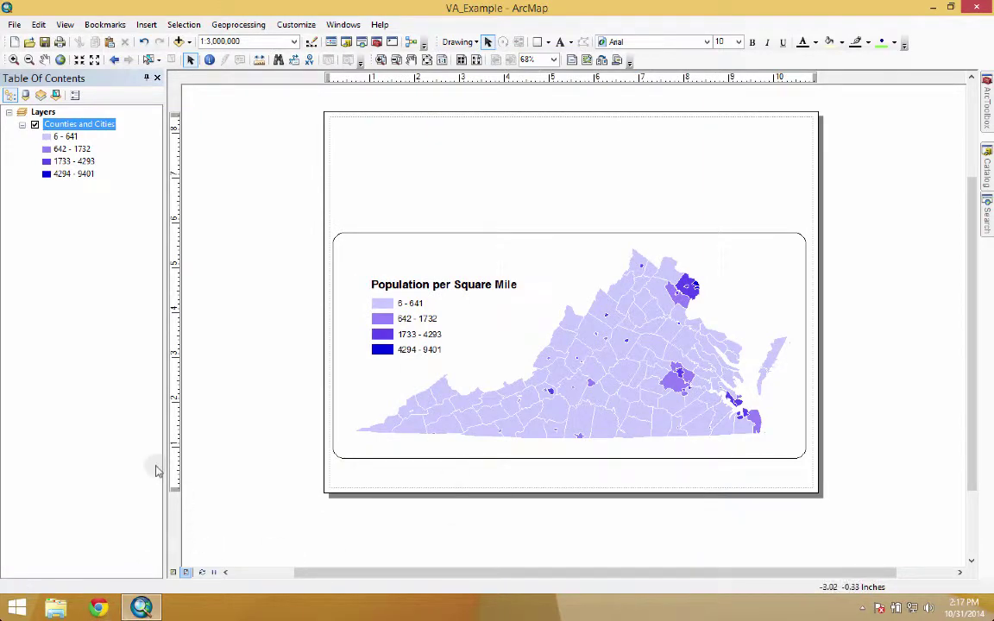
key("ctrl+Left")
left_click(646, 587)
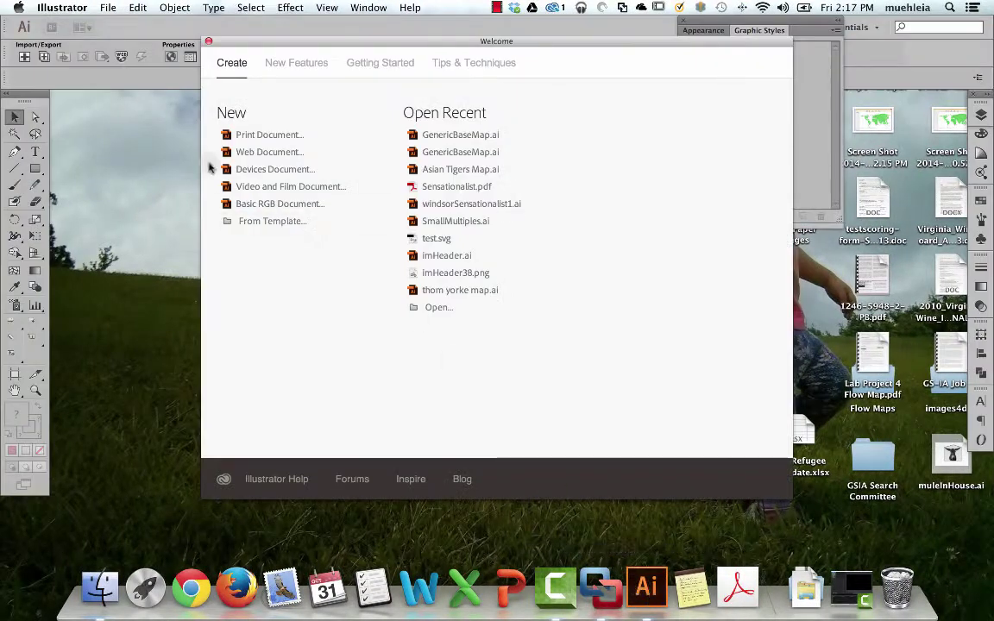
Open LineUp1.ai from the Desktop in Illustrator, updating its legacy text
left_click(109, 8)
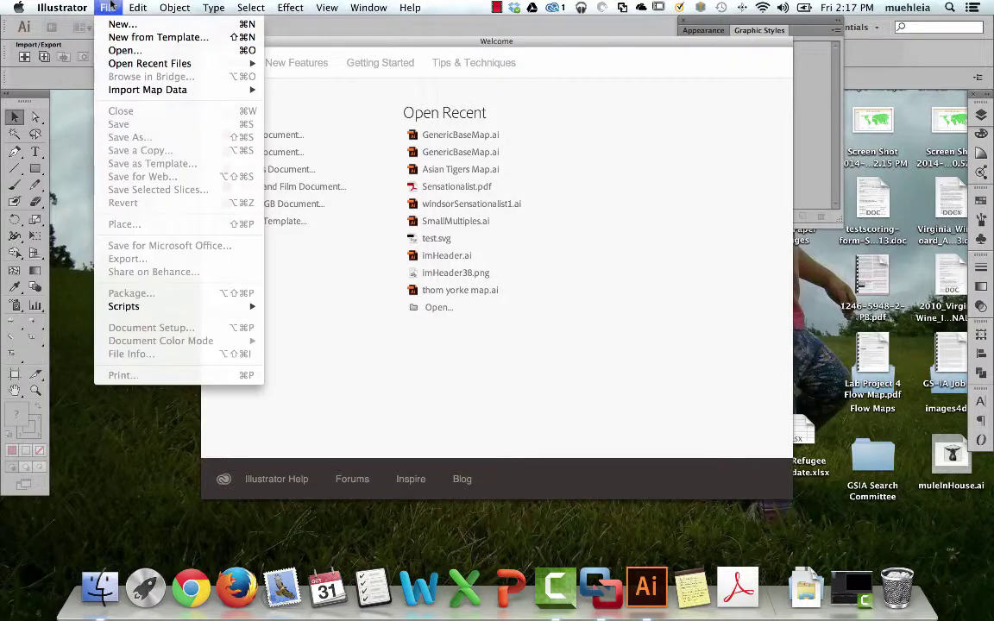
left_click(129, 50)
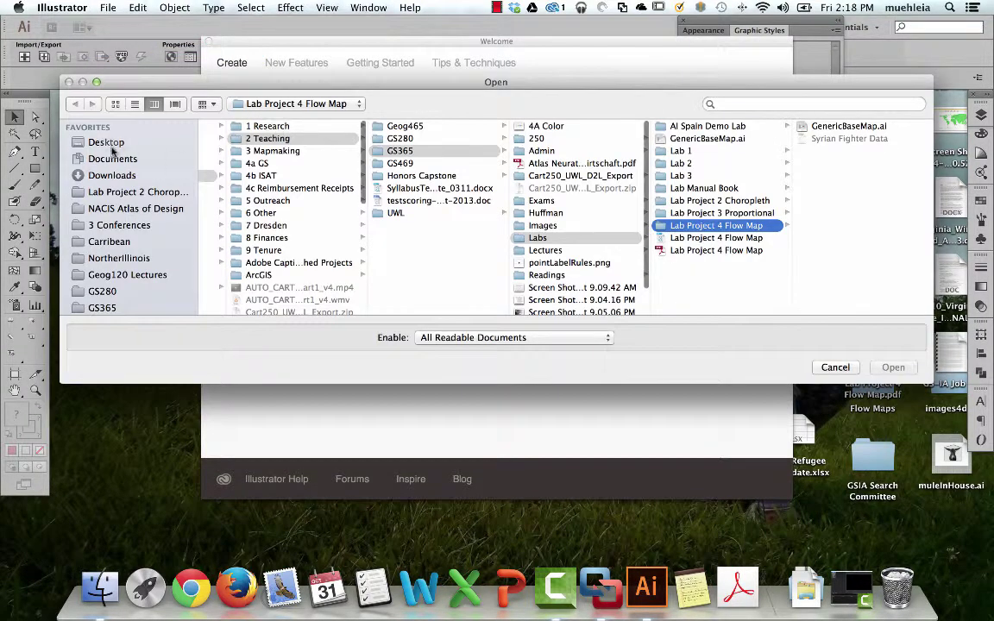
left_click(102, 142)
scroll(270, 247, "down", 3)
scroll(270, 247, "down", 4)
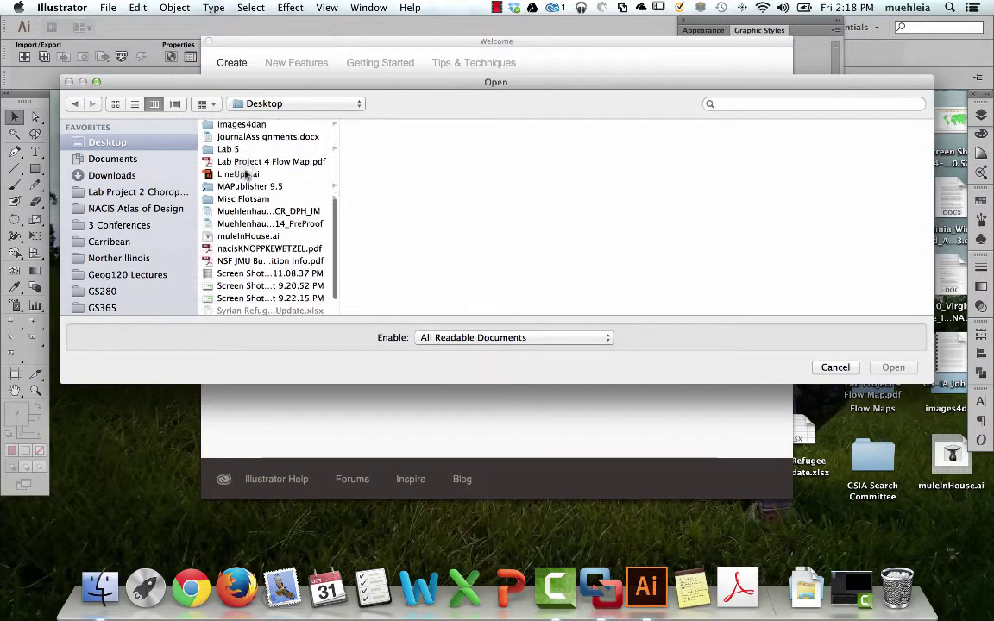
double_click(242, 163)
left_click(421, 332)
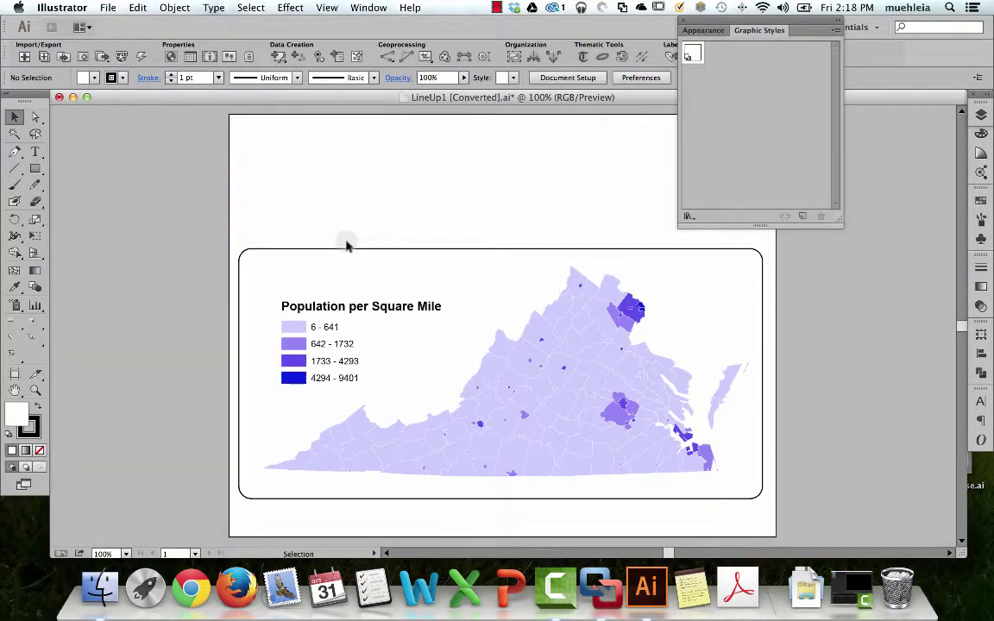
Select the map artwork group, then enter and exit its isolation mode
left_click(590, 347)
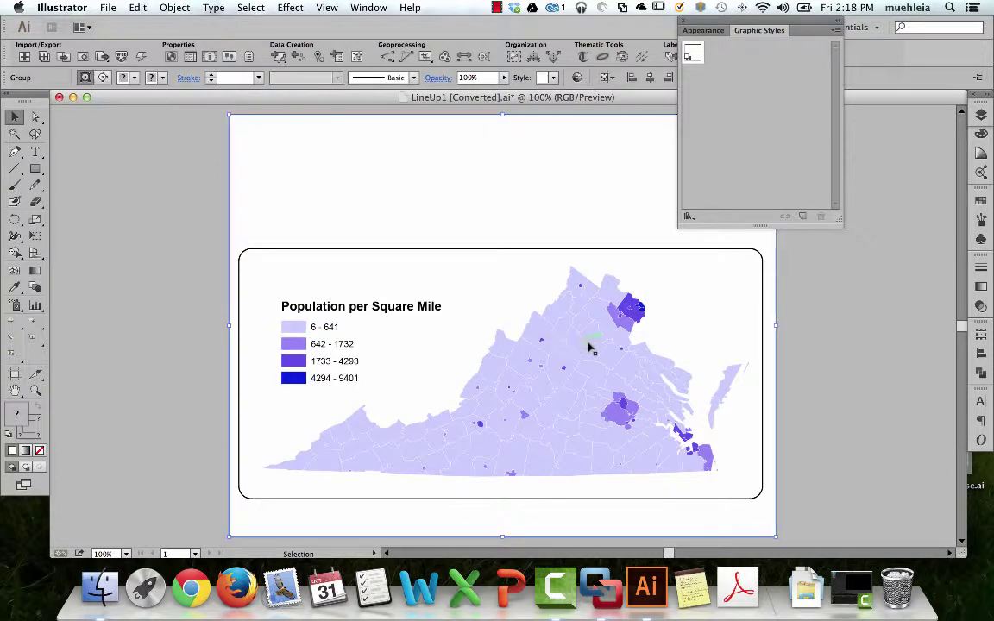
double_click(590, 346)
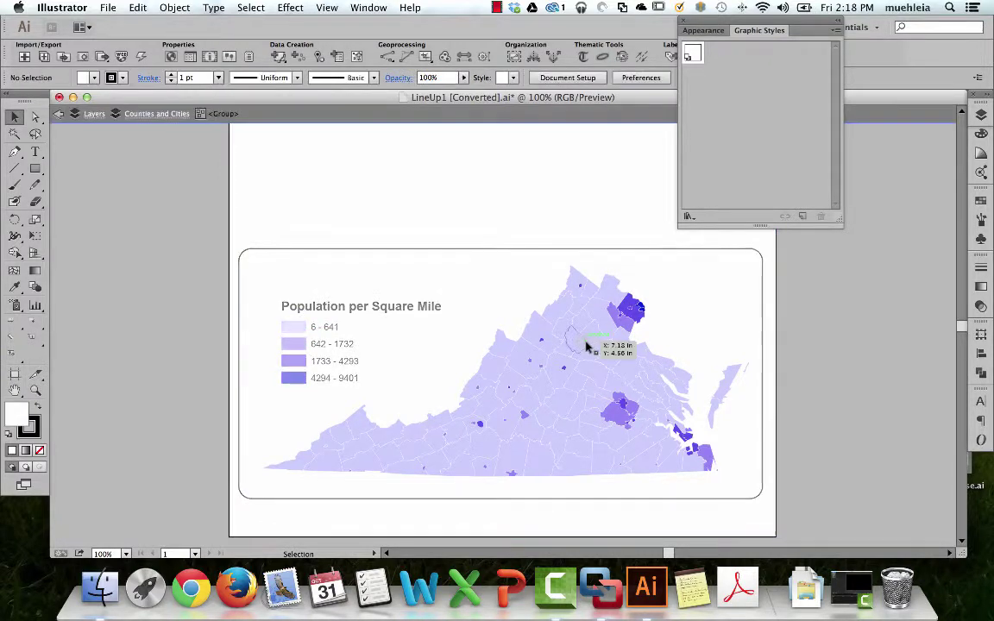
double_click(170, 242)
Add a 36 pt text line, drag it above the legend title, then return to ArcMap
left_click(36, 151)
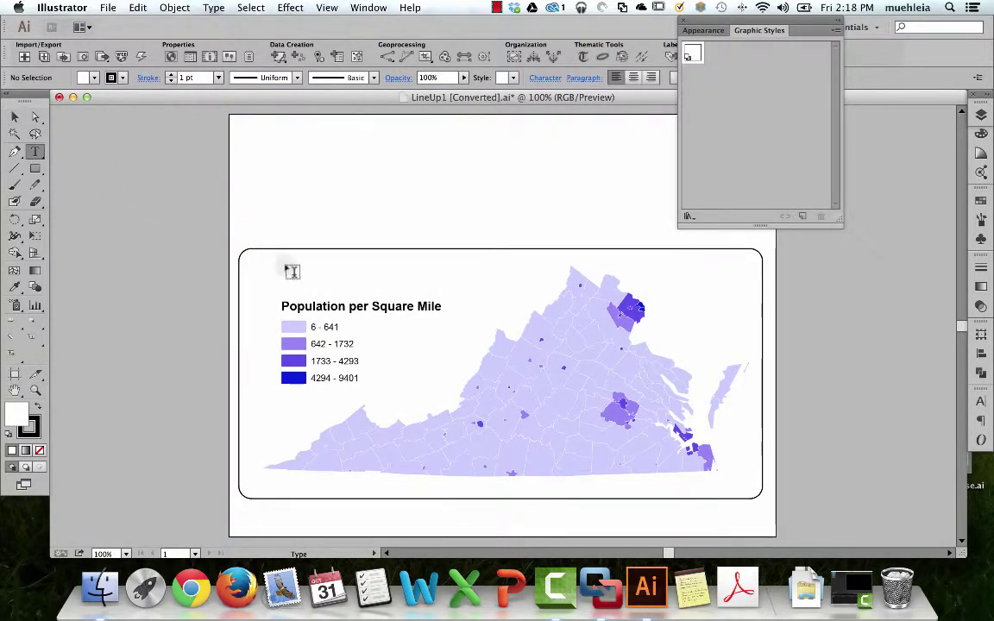
left_click_drag(253, 218, 255, 221)
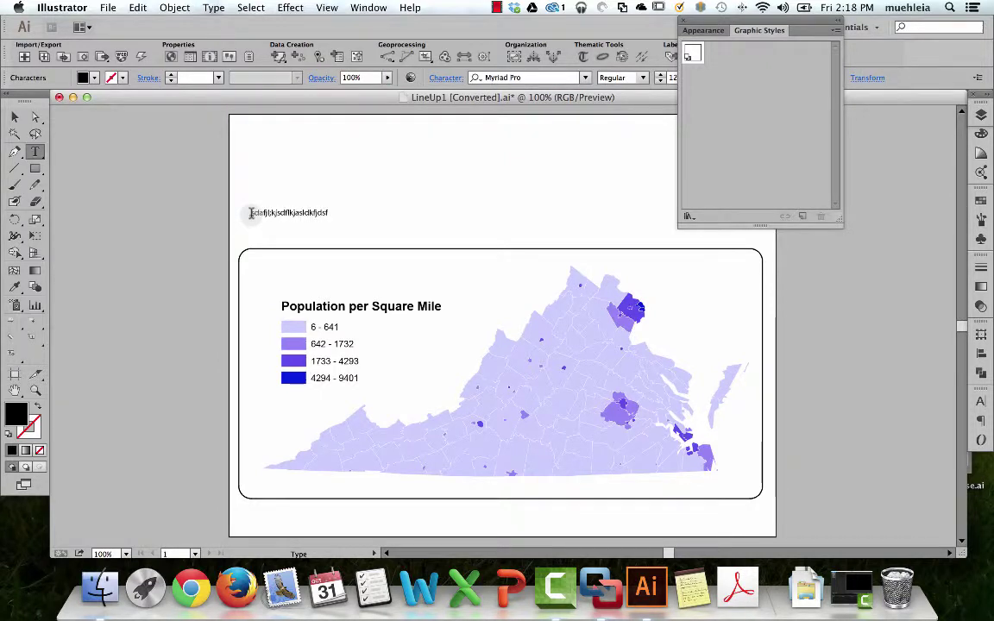
left_click(14, 116)
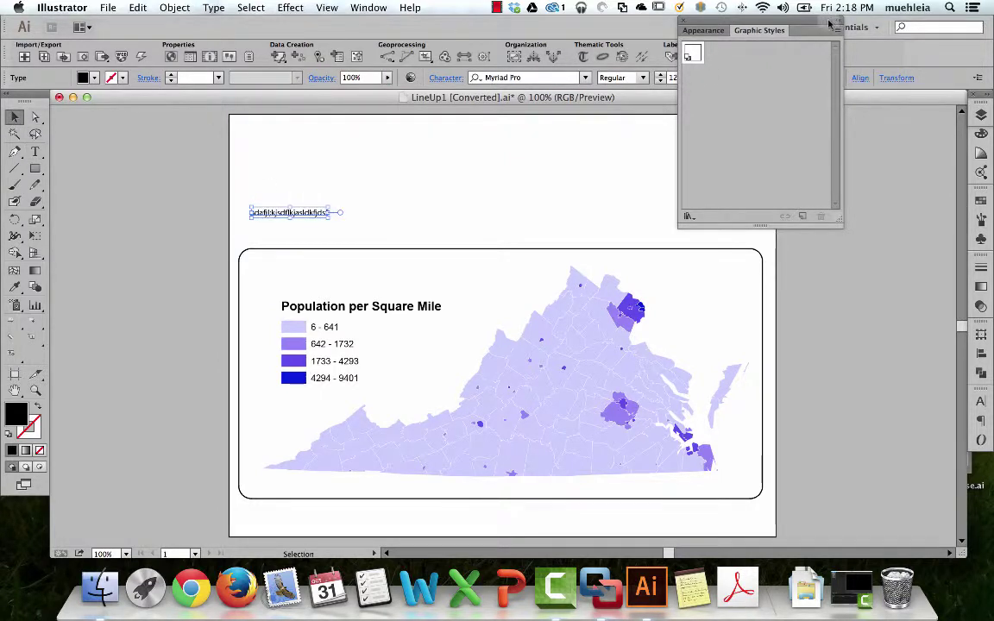
double_click(746, 19)
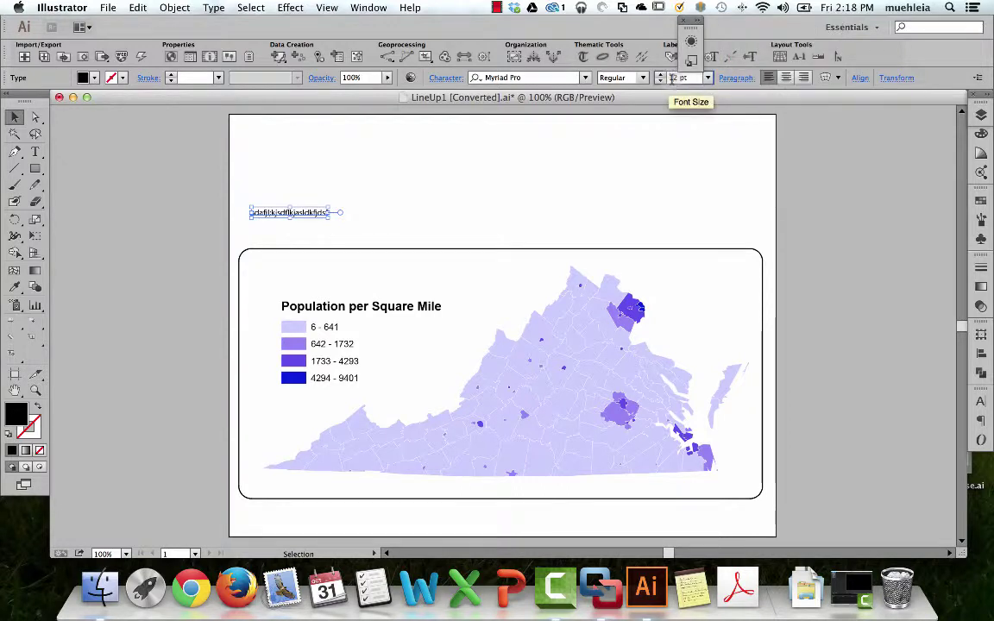
key("Return")
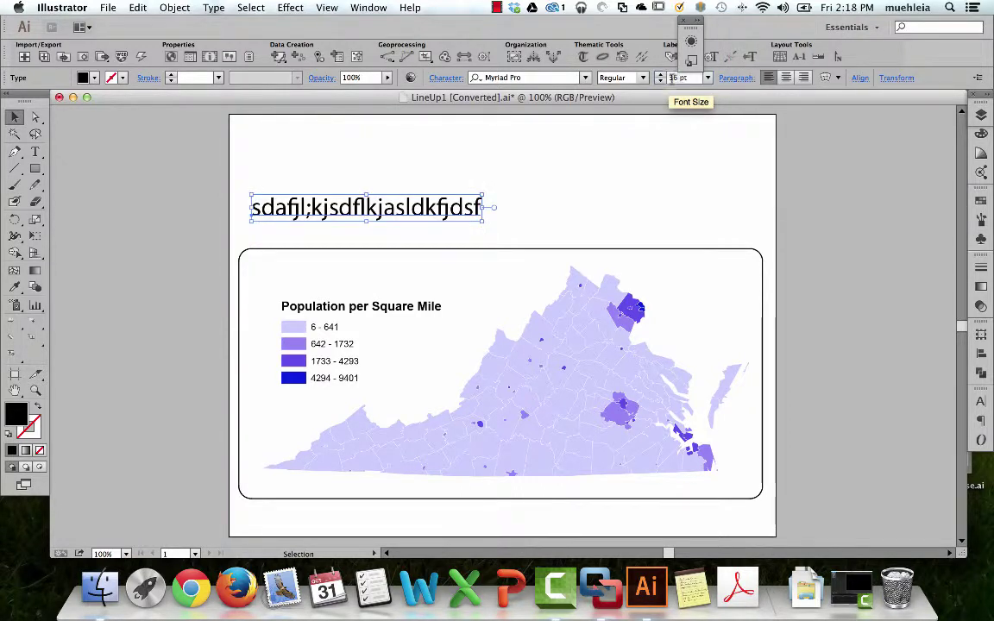
left_click_drag(355, 208, 369, 282)
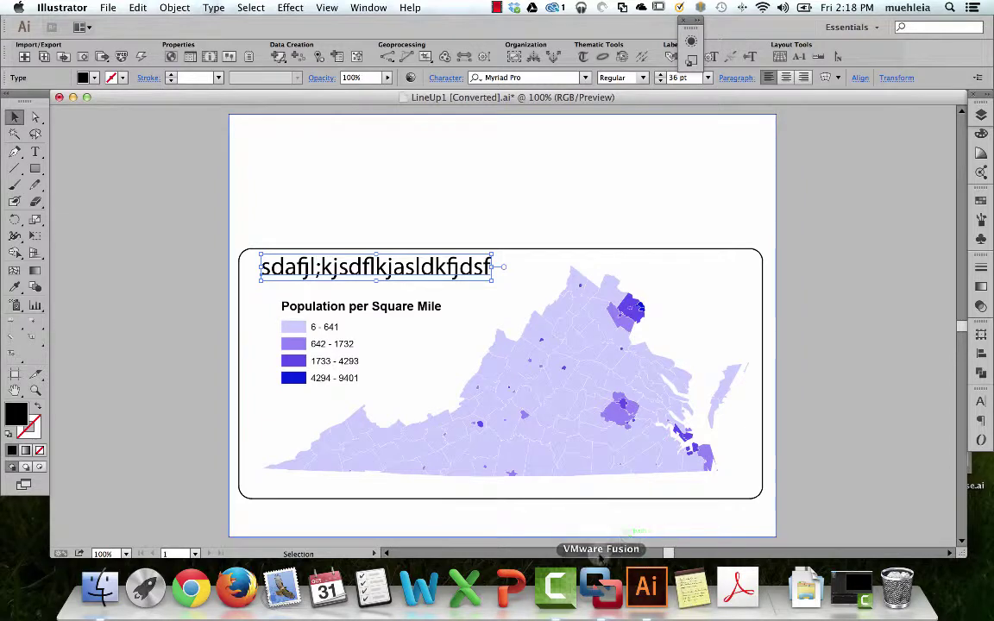
key("ctrl+Right")
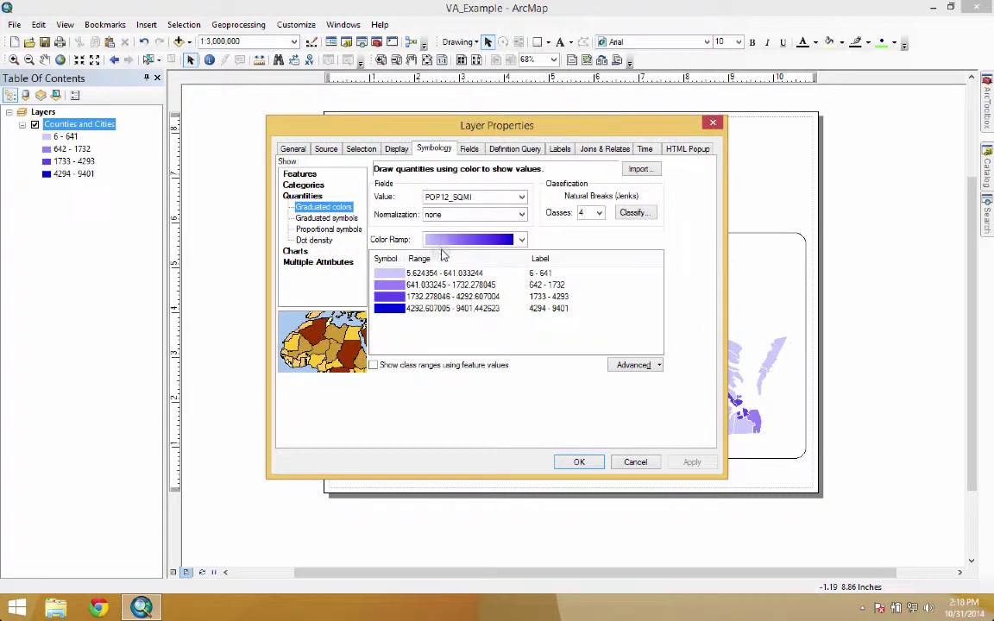
Apply the yellow-to-brown colour ramp to the Counties and Cities layer
left_click(441, 245)
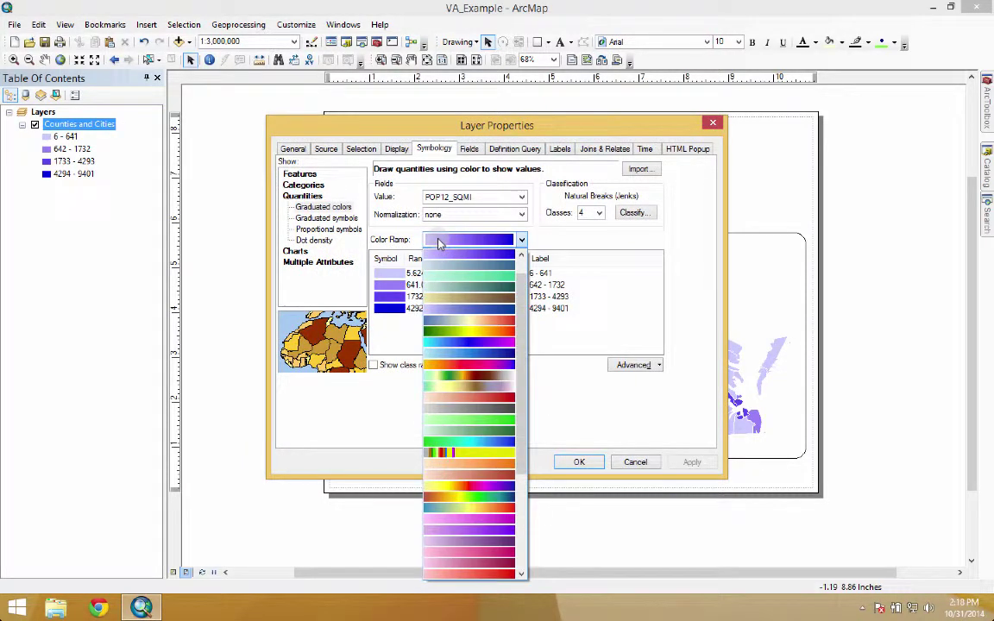
left_click(459, 297)
left_click(598, 462)
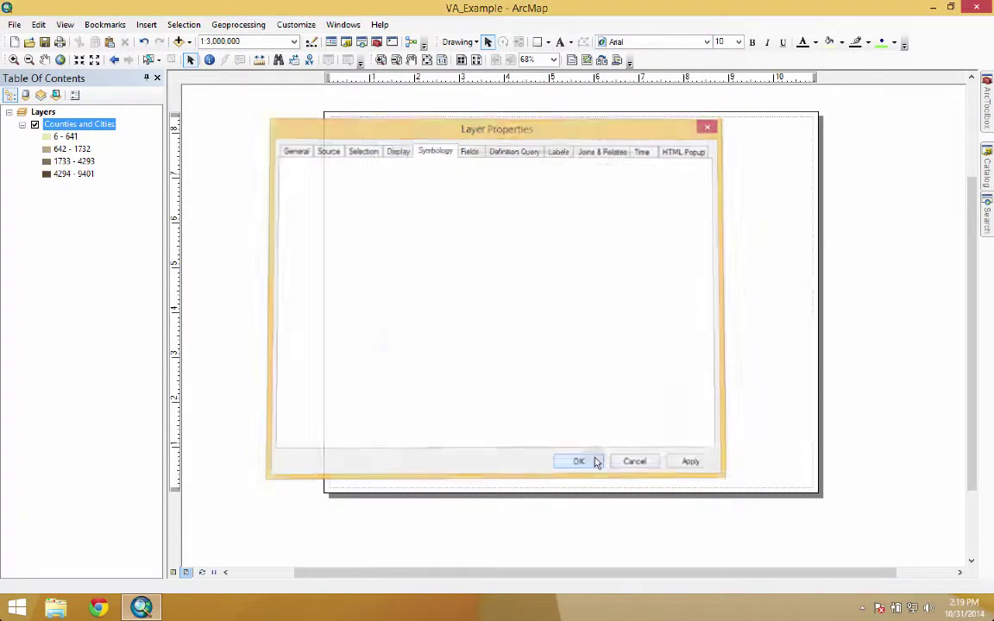
Change the Natural Breaks classification to five classes and apply it
double_click(79, 125)
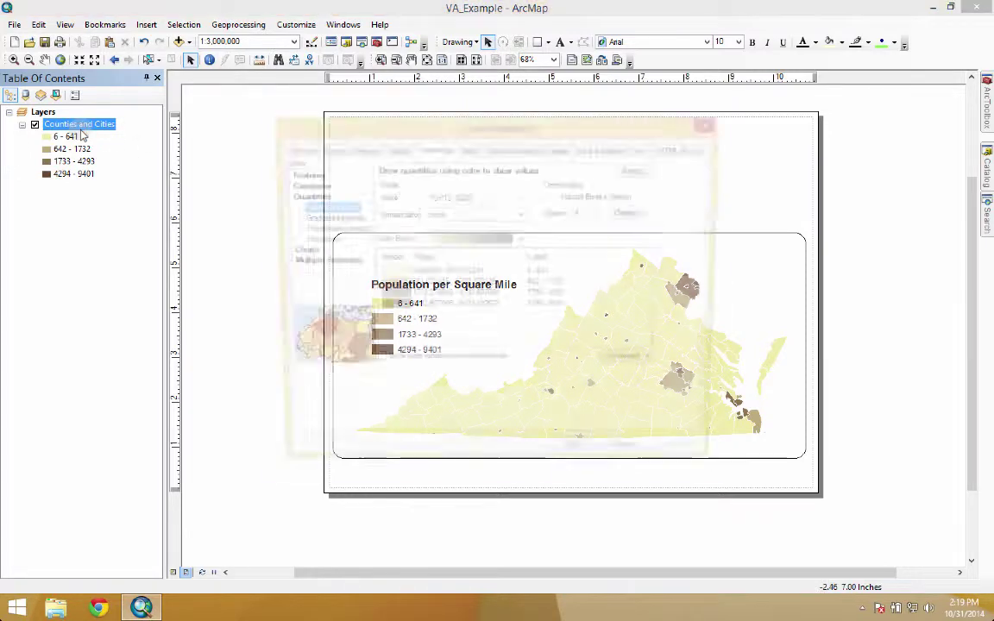
left_click(598, 213)
scroll(585, 250, "up", 5)
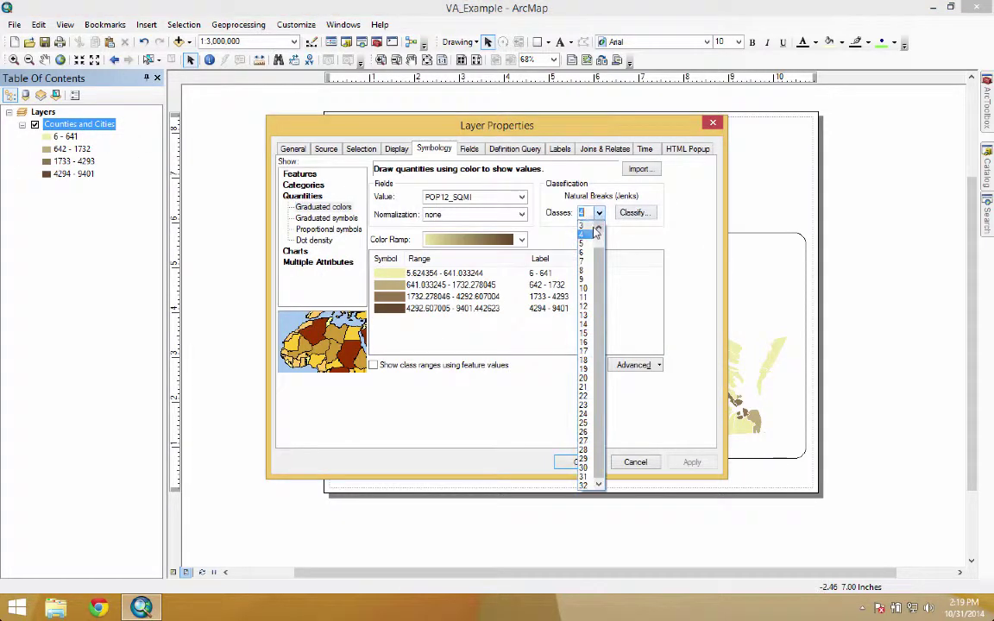
left_click(584, 251)
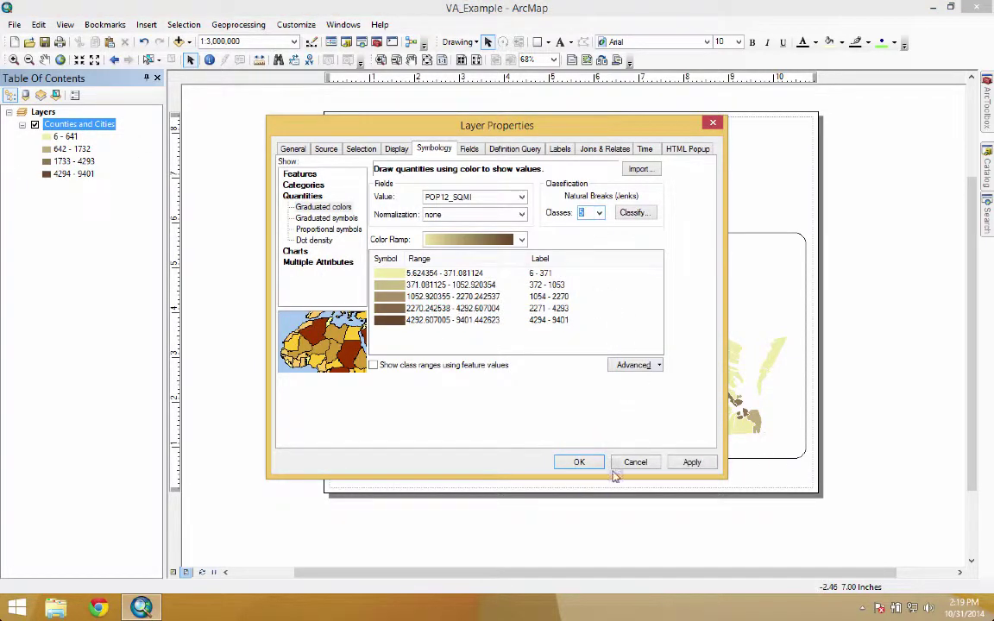
left_click(576, 465)
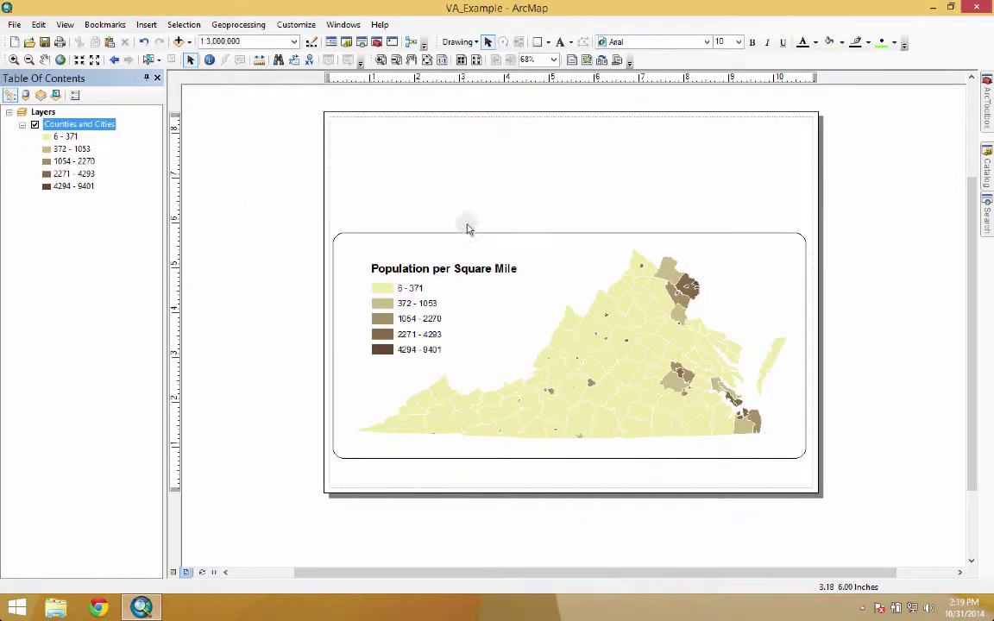
Export the five-class layout to the Desktop as an AI file named 'vamap2'
left_click(14, 24)
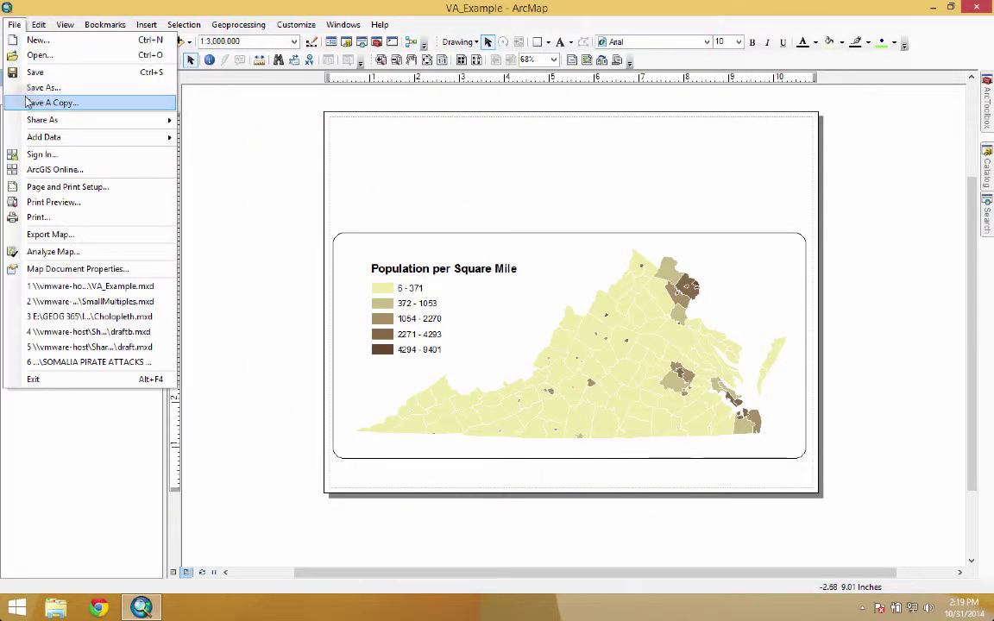
left_click(52, 233)
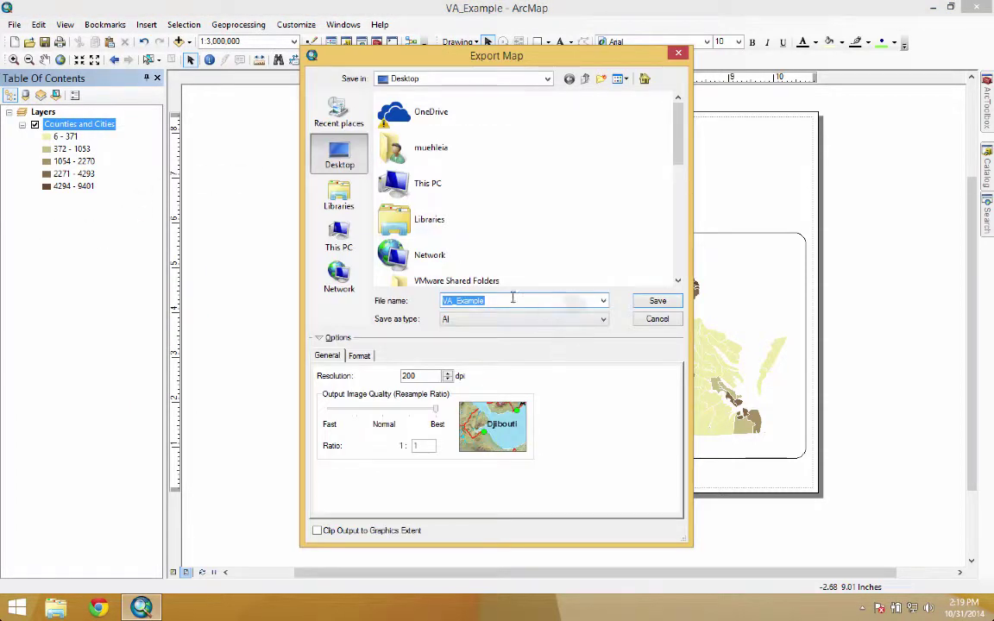
left_click_drag(513, 299, 354, 300)
type("vamap2")
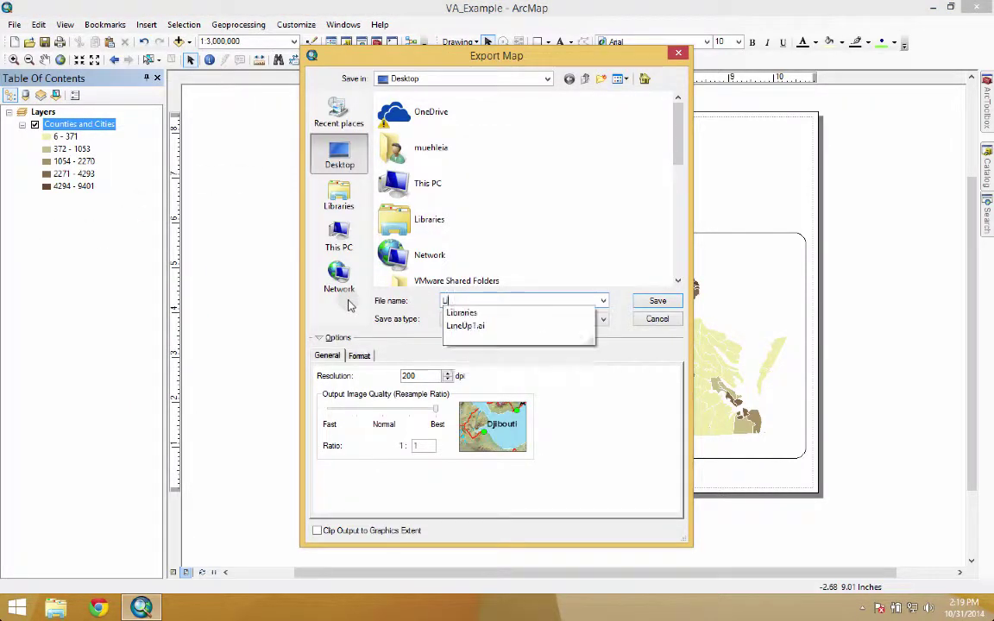
key("Return")
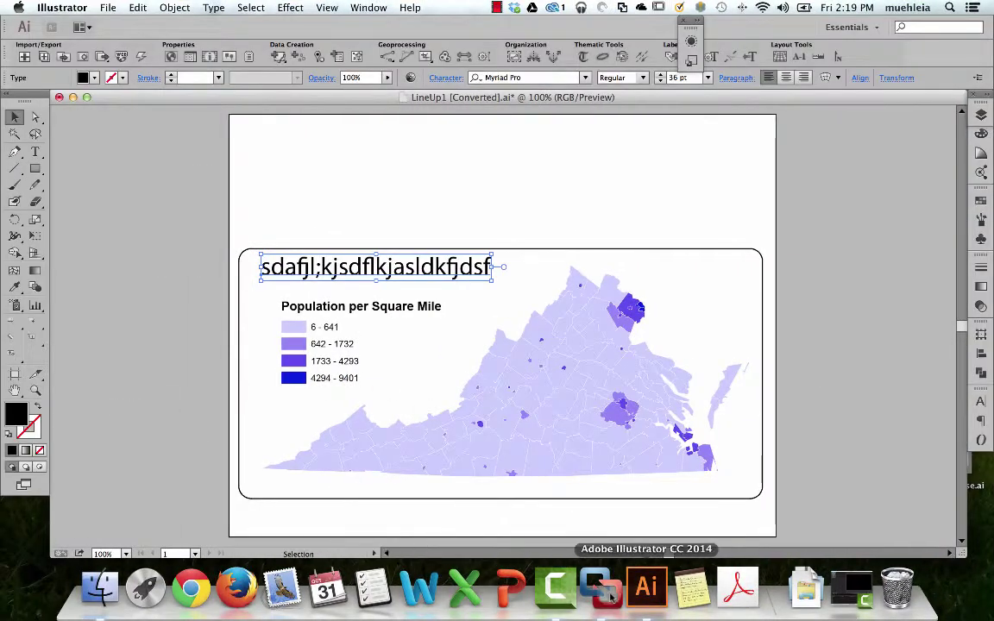
Select all LineUp1.ai artwork, nudge it up twice with the arrow key, then deselect
left_click(107, 8)
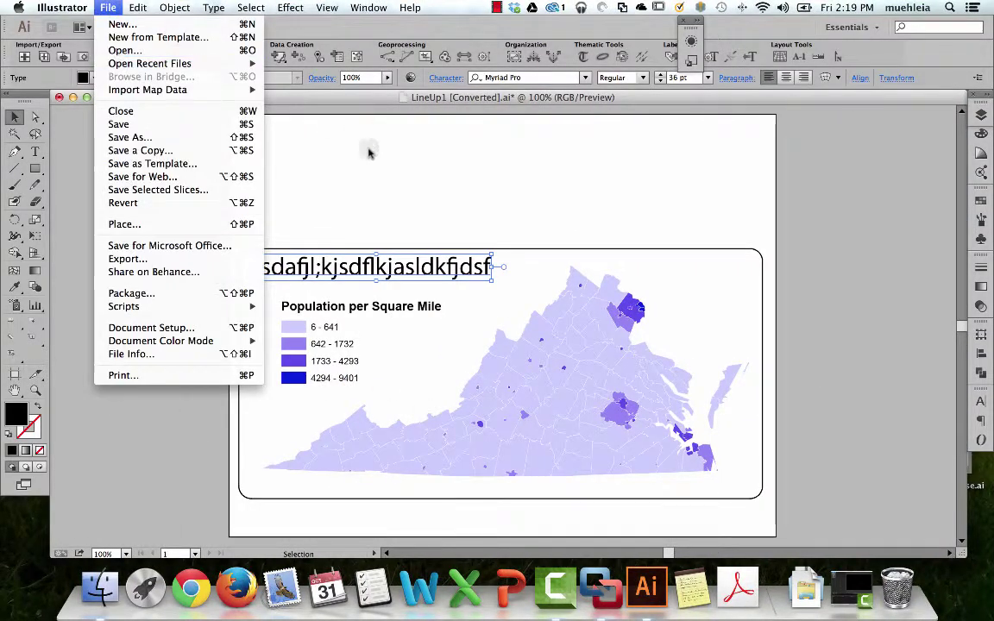
left_click(271, 162)
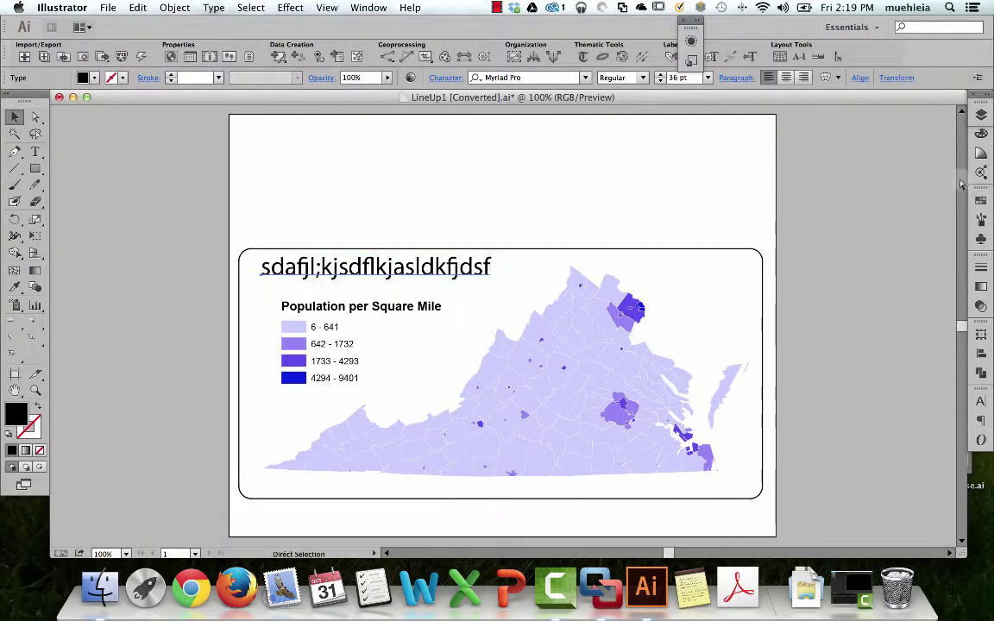
key("super+a")
key("Up")
key("Up")
key("Up")
key("Up")
key("Up")
key("Up")
key("Up")
key("Up")
key("Up")
key("Up")
key("Up")
key("Up")
key("Up")
key("Up")
key("Up")
key("Up")
key("Up")
key("Up")
key("Up")
key("Up")
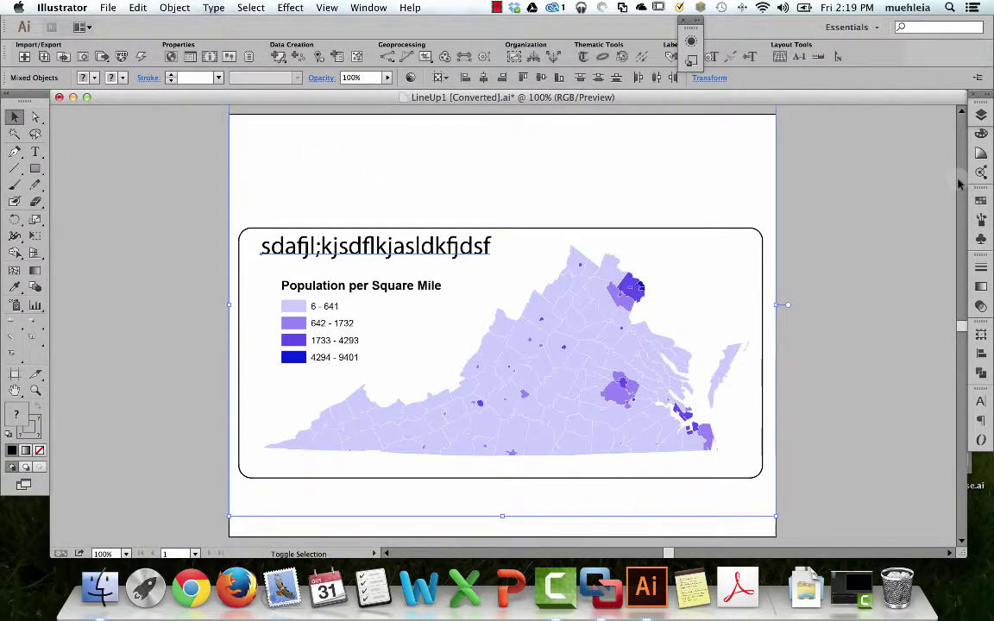
key("Up")
key("Up")
key("Up")
key("Up")
key("Up")
key("Up")
key("Up")
key("Up")
key("Up")
key("Up")
key("Up")
key("Up")
key("Up")
key("Up")
key("Up")
key("Up")
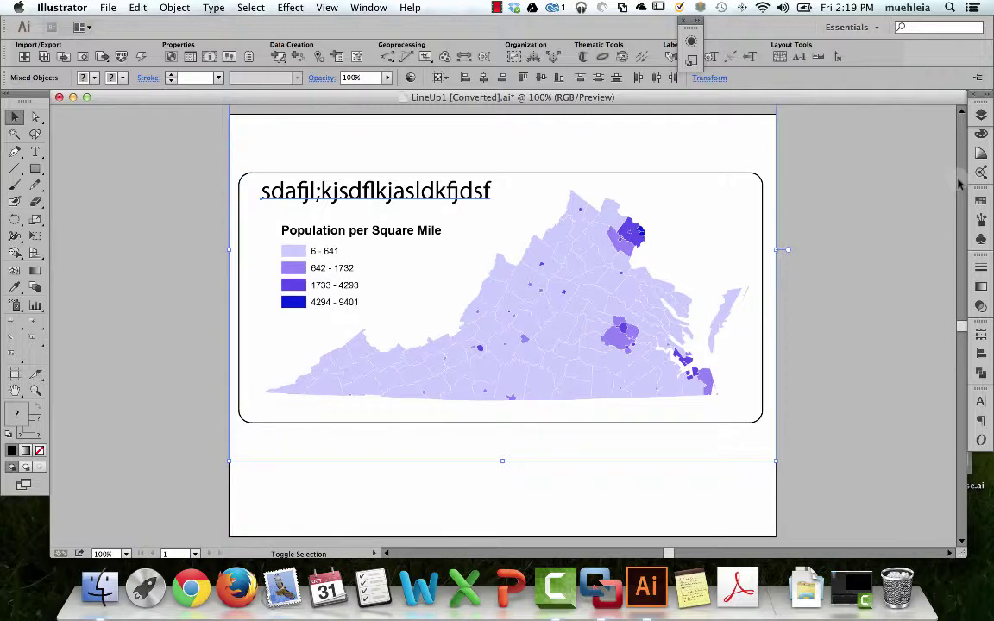
left_click(122, 231)
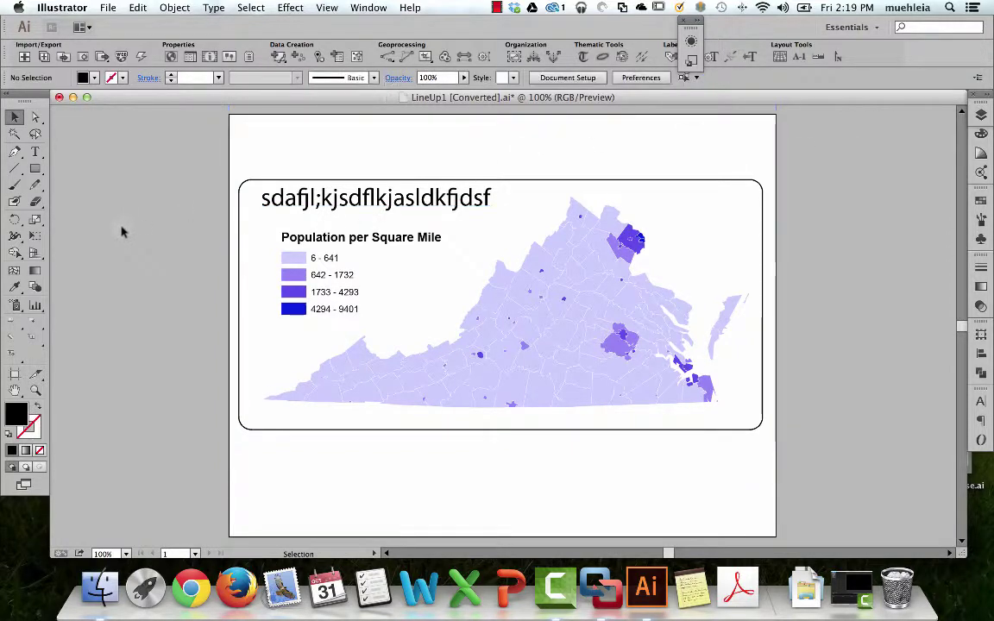
left_click(108, 7)
Open LineUp2.ai from the Desktop, updating its legacy text
left_click(129, 48)
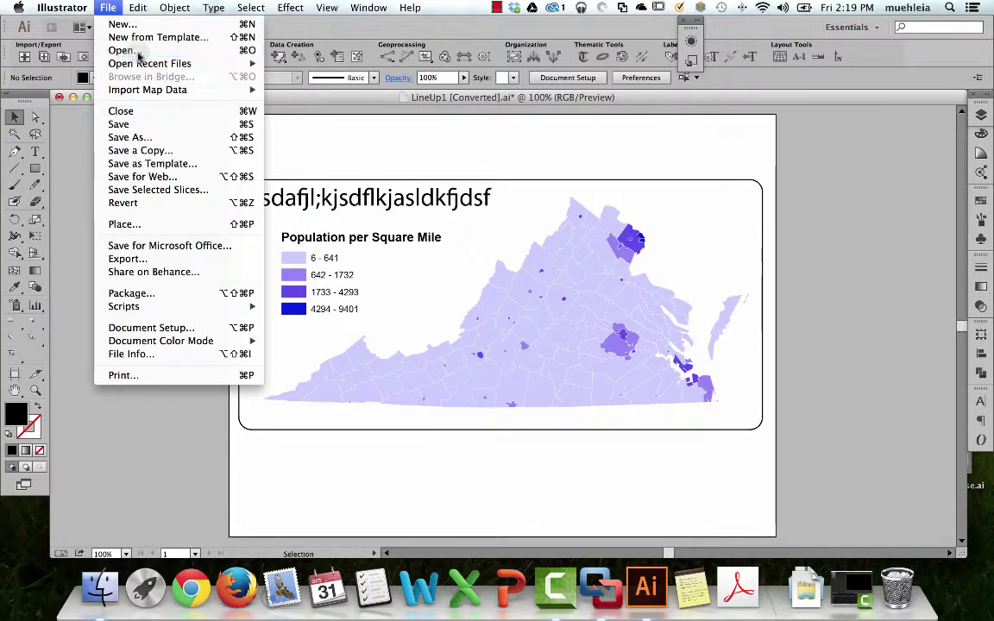
scroll(272, 222, "down", 8)
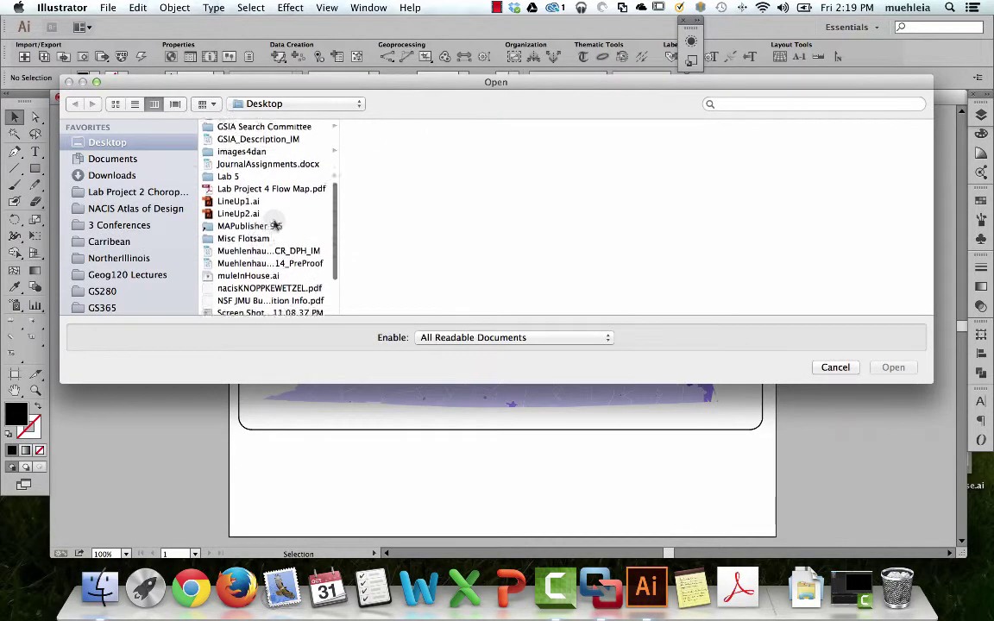
double_click(238, 179)
left_click(423, 331)
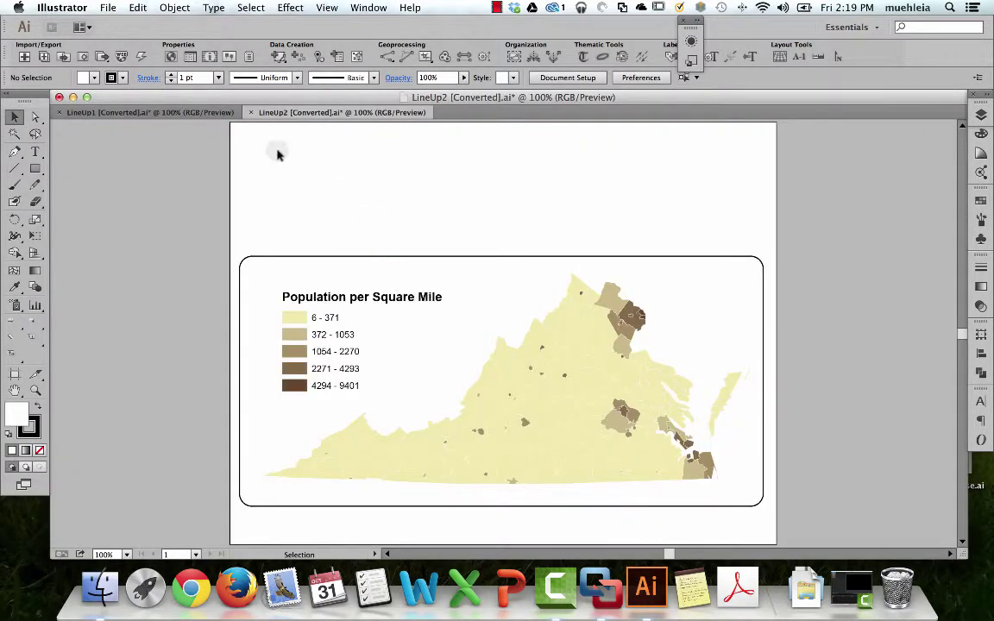
Marquee-select the whole beige five-class map group and copy it
left_click_drag(200, 173, 872, 546)
key("a")
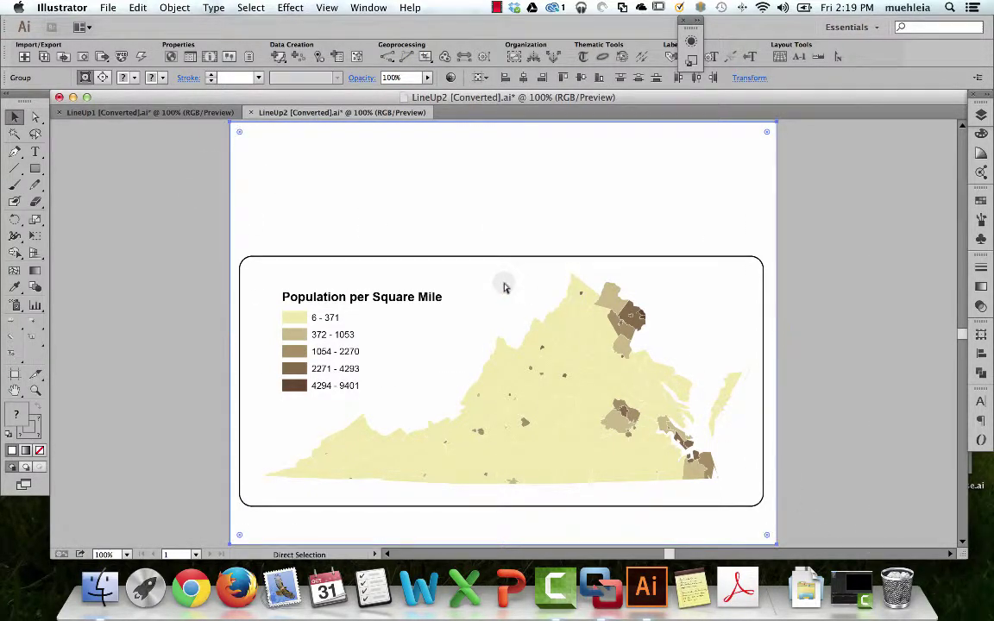
key("v")
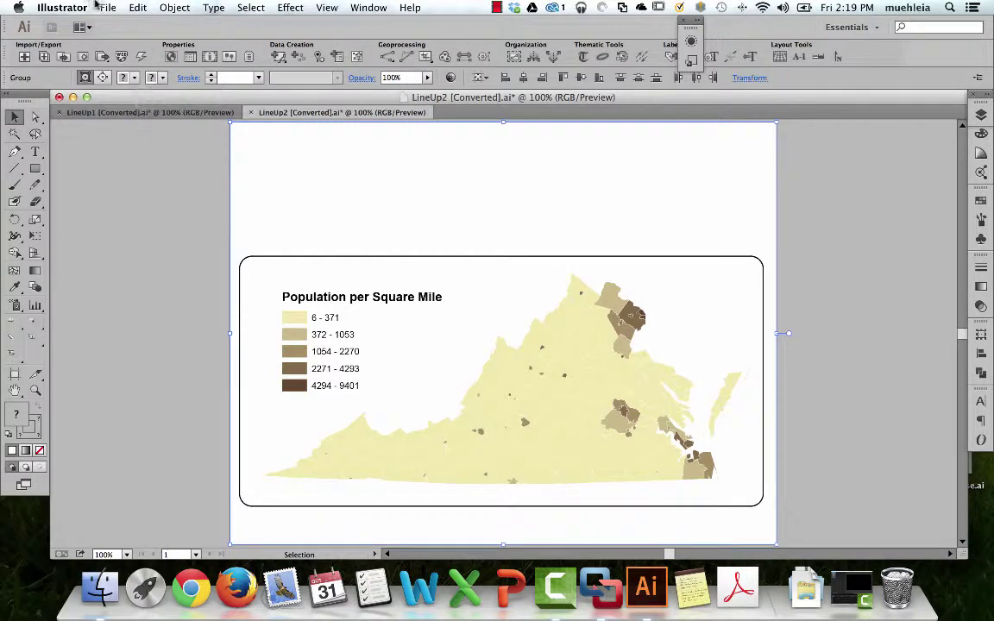
left_click(138, 7)
left_click(157, 70)
left_click(110, 115)
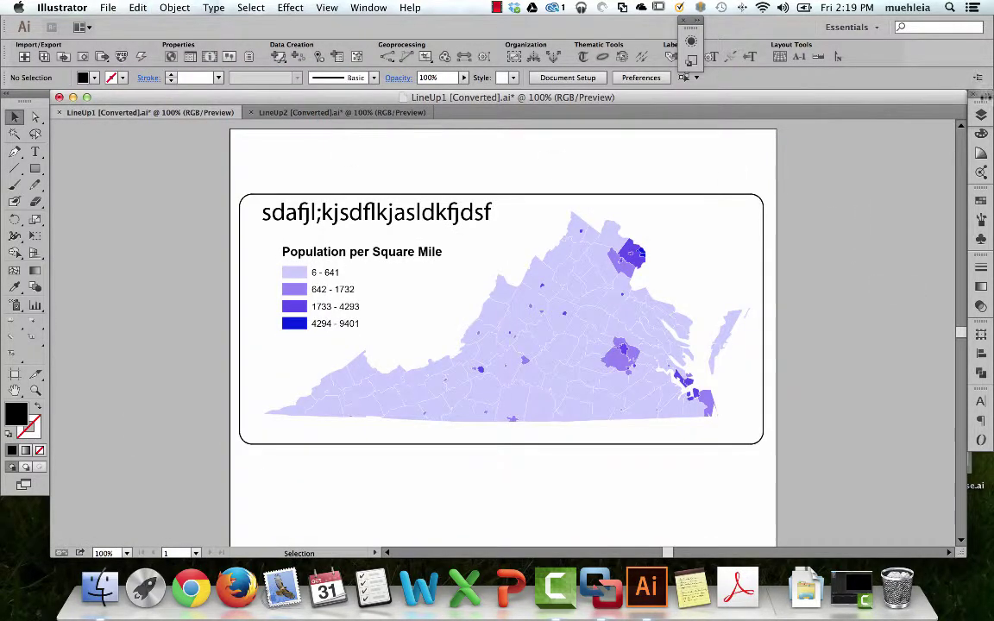
Create a new top layer above Other 2 in LineUp1 and paste the beige map onto it
key("F7")
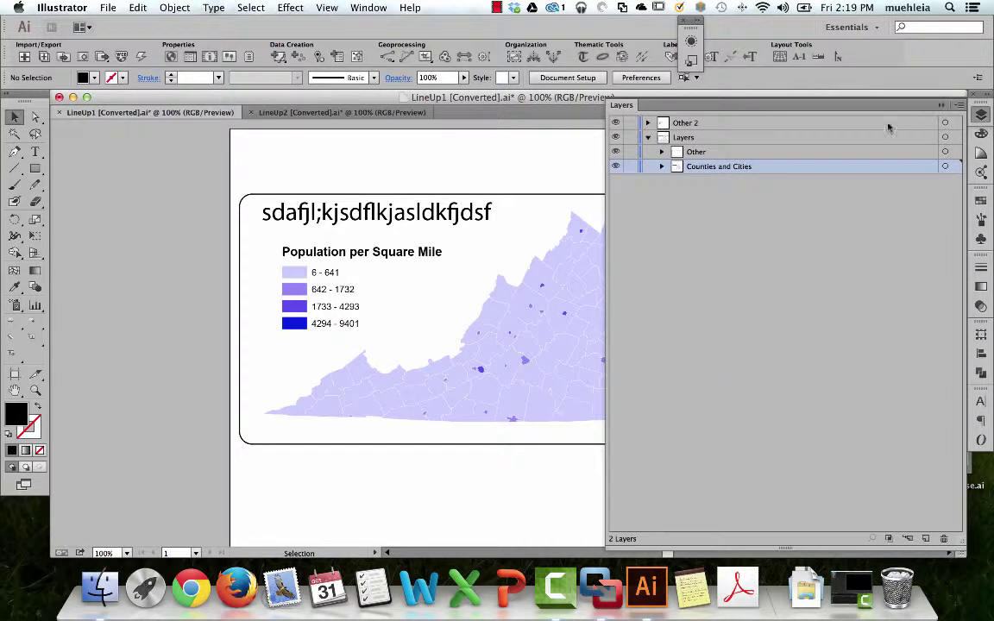
left_click(647, 138)
left_click(692, 125)
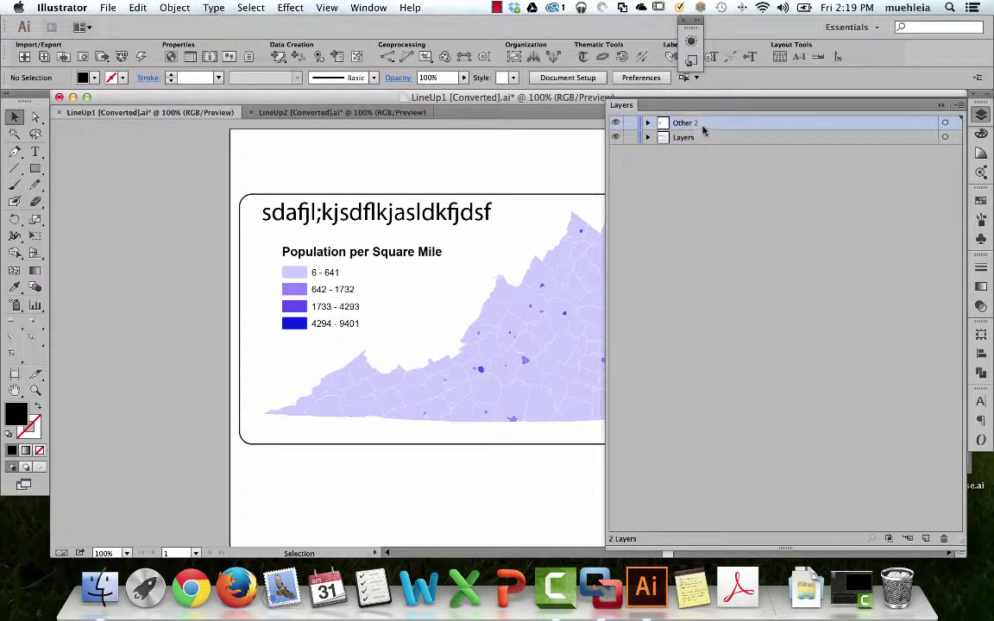
left_click(925, 539)
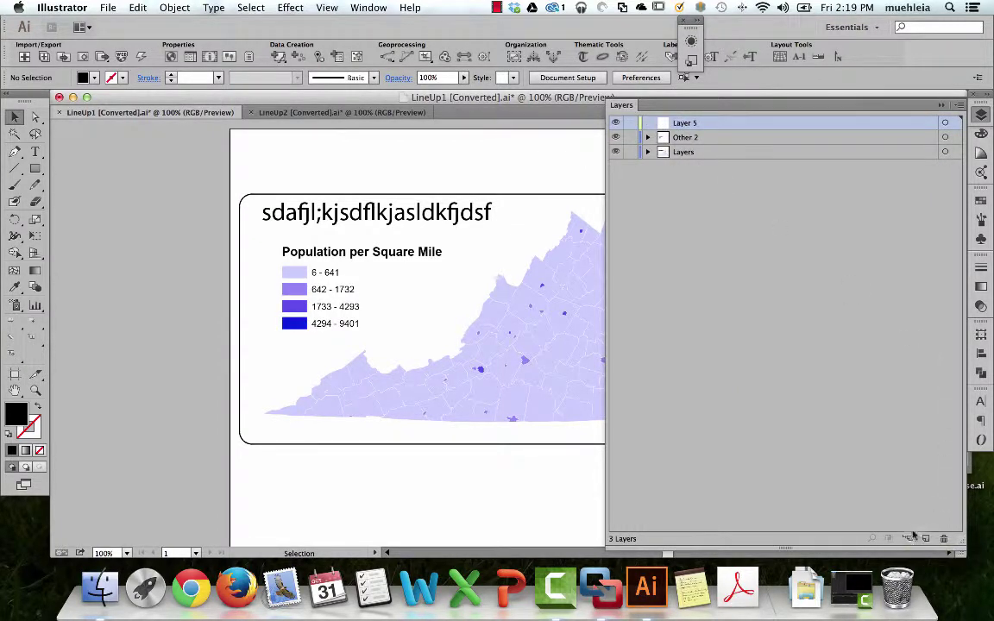
key("super+v")
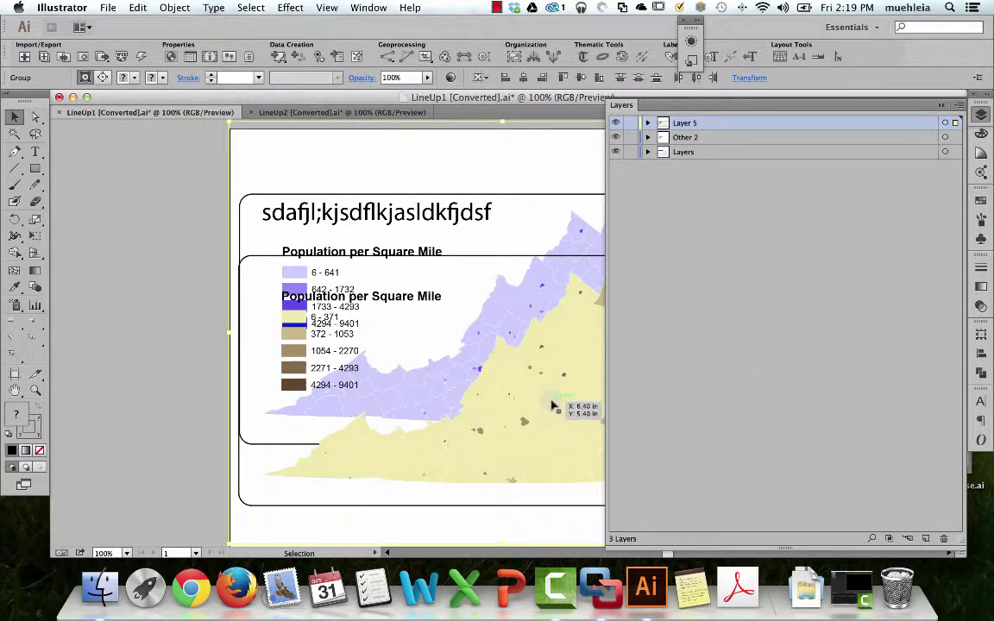
Drag and nudge the pasted yellow-brown map up until it sits over the purple map
left_click(552, 405)
left_click_drag(566, 415, 566, 357)
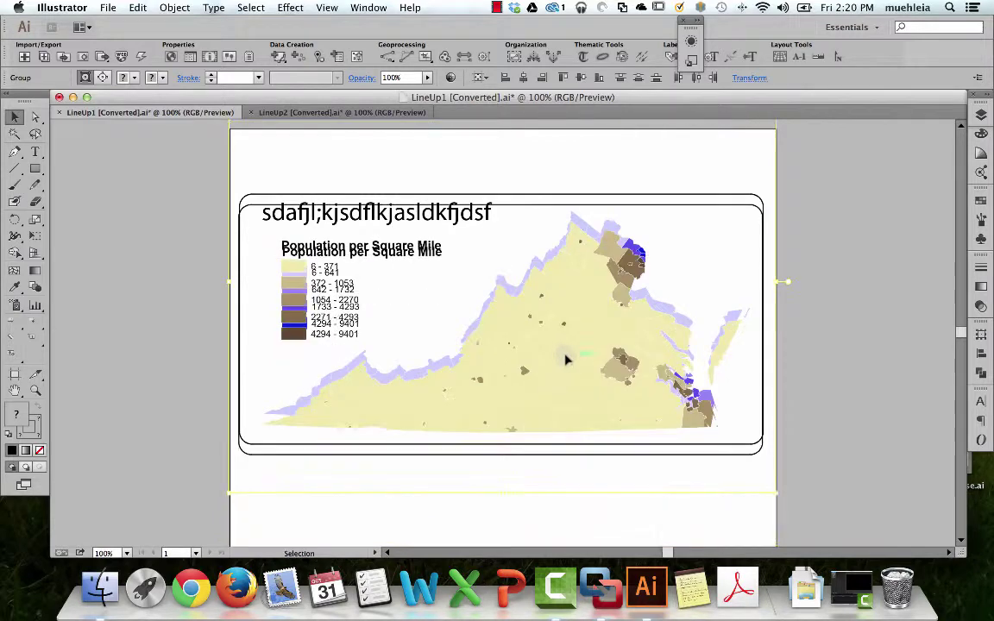
key("Up")
key("Up")
key("Up")
key("Up")
key("Up")
key("Up")
key("Up")
key("Up")
key("Up")
key("Up")
key("Up")
key("Up")
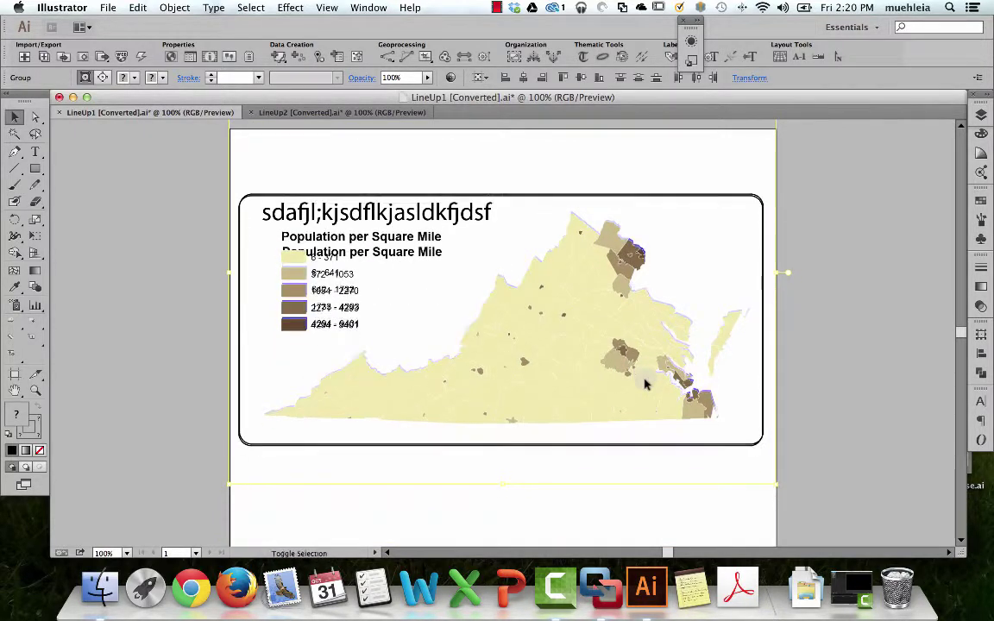
mouse_move(580, 322)
left_mouse_down()
mouse_move(604, 318)
mouse_move(579, 321)
left_mouse_up()
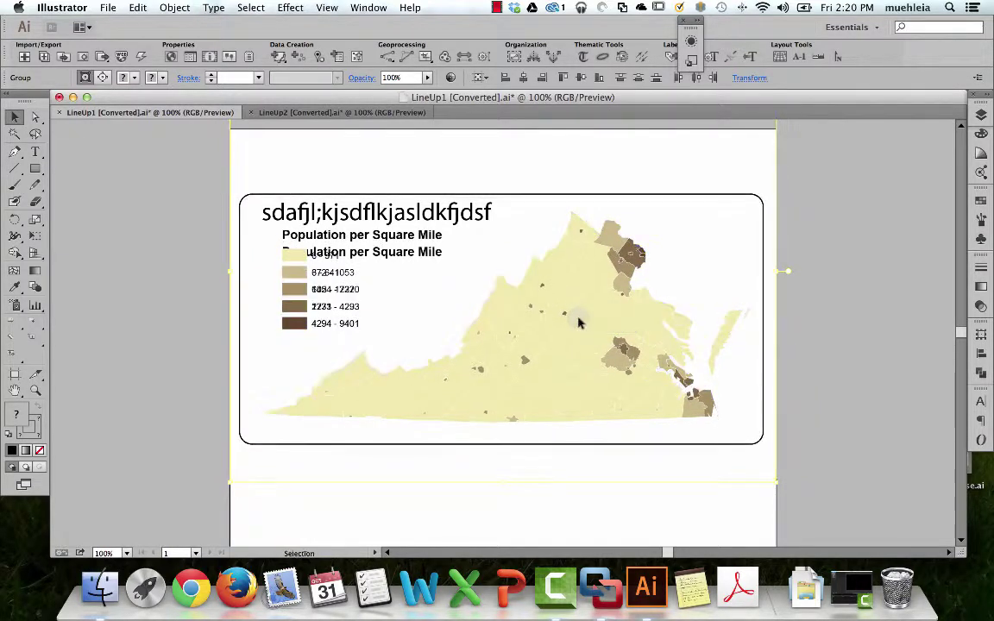